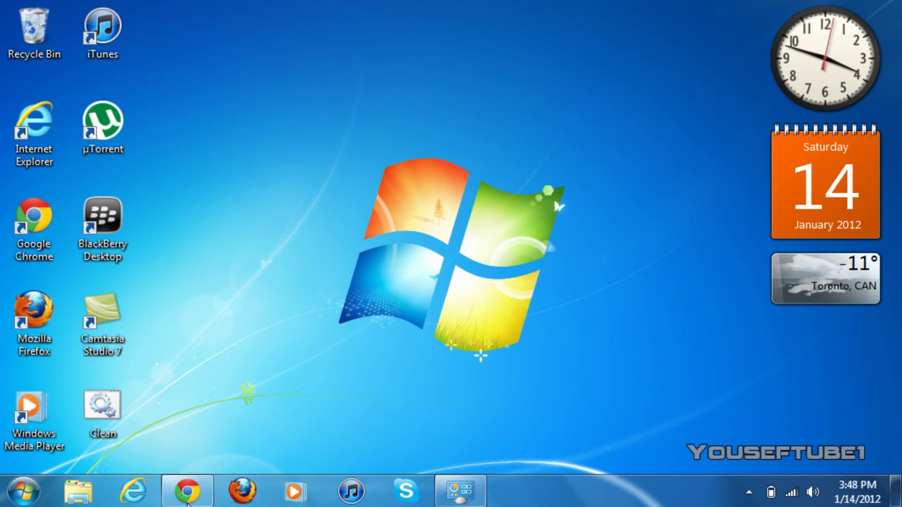
Load deviantart.com in the browser and search the site for 'windows cursors'
left_click(187, 491)
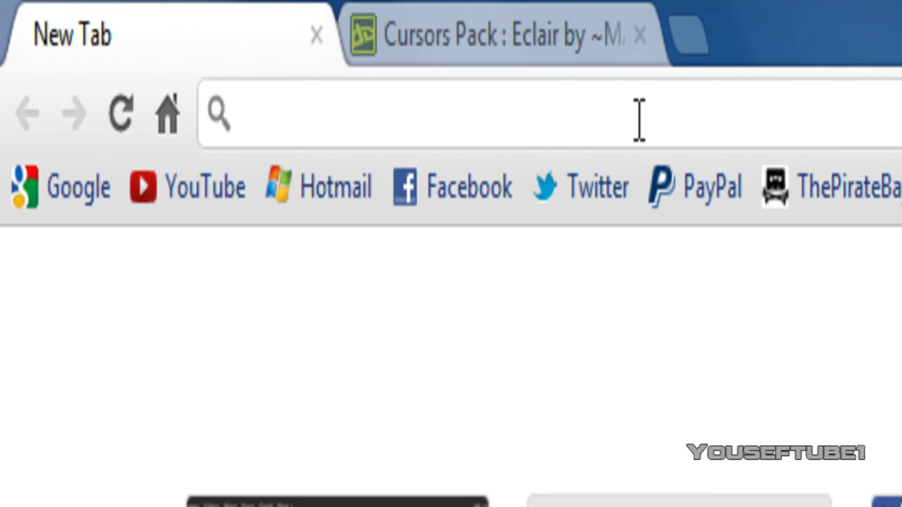
type("deviantart")
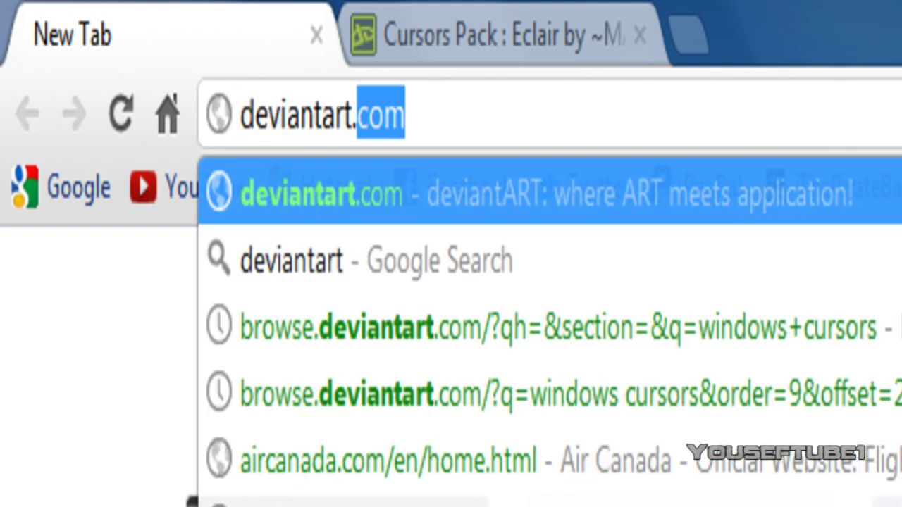
type(".com")
key("Return")
type("wi")
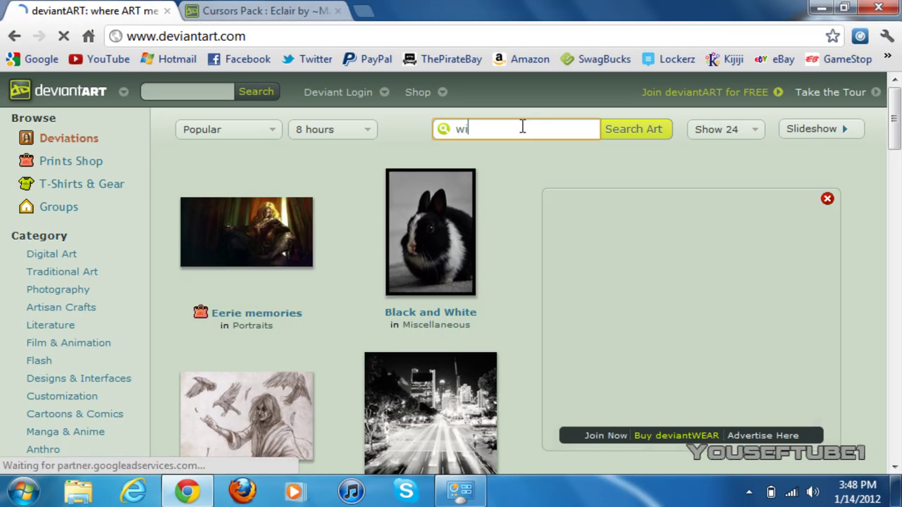
type("ndows cursors")
key("Return")
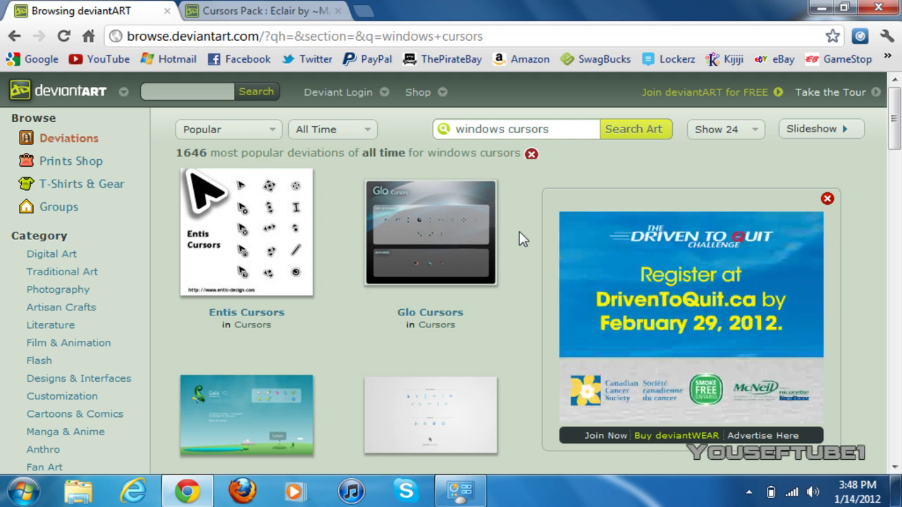
Download the 194 KB Eclair cursor pack RAR from MAGNUMHEARTED's page and read its description
left_click(168, 11)
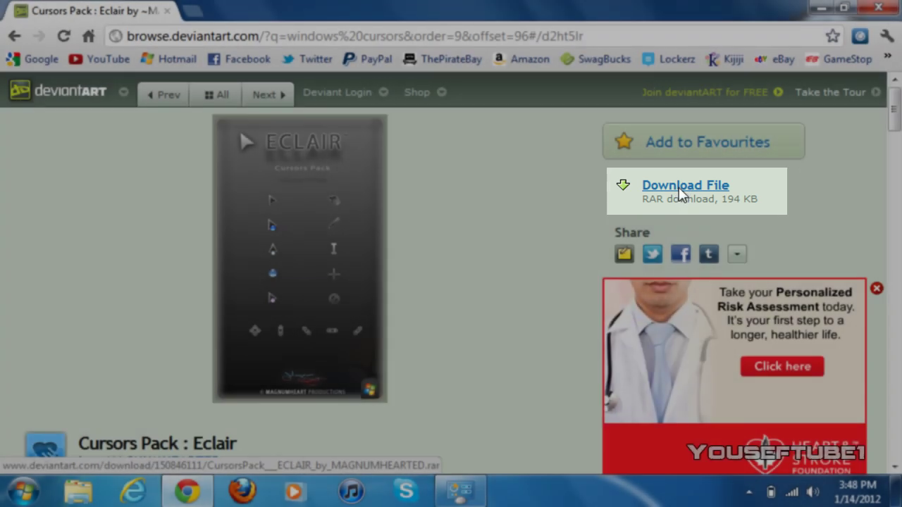
left_click(681, 194)
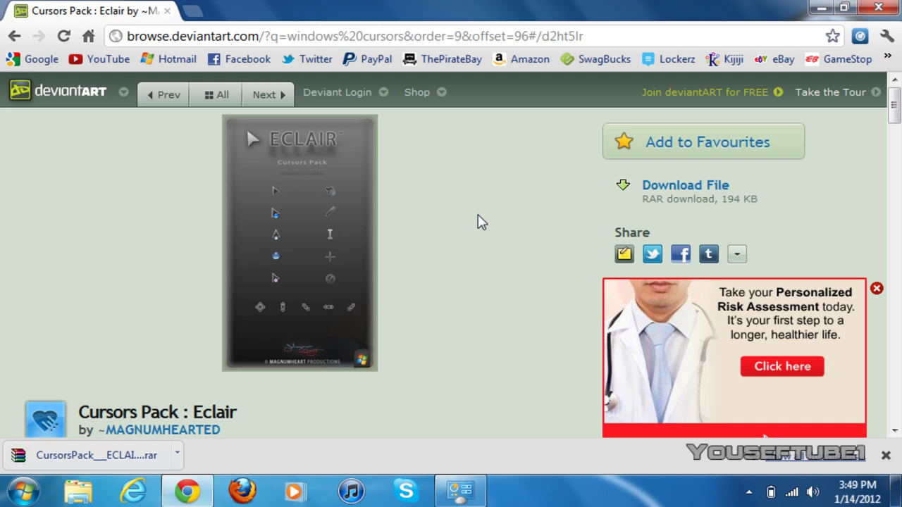
scroll(524, 271, "down", 1)
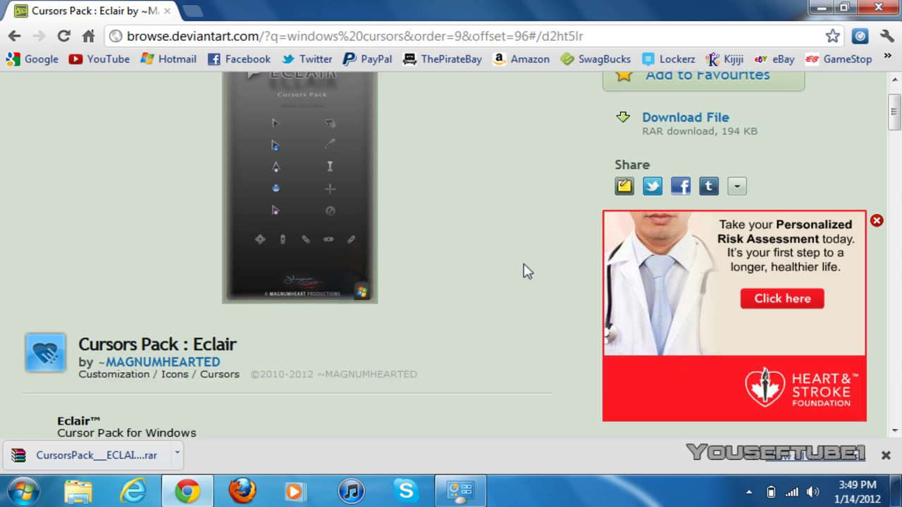
scroll(523, 272, "down", 2)
scroll(524, 271, "down", 1)
scroll(523, 272, "down", 1)
scroll(524, 272, "down", 1)
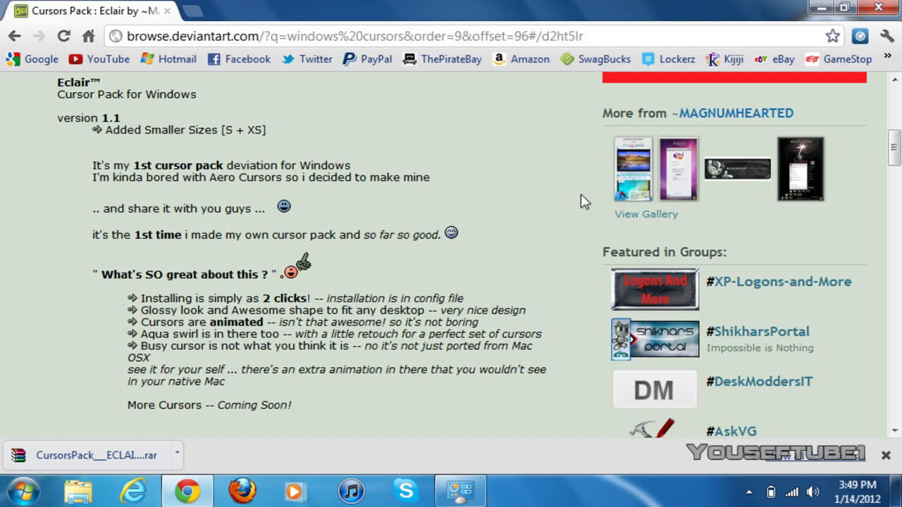
scroll(582, 197, "up", 1)
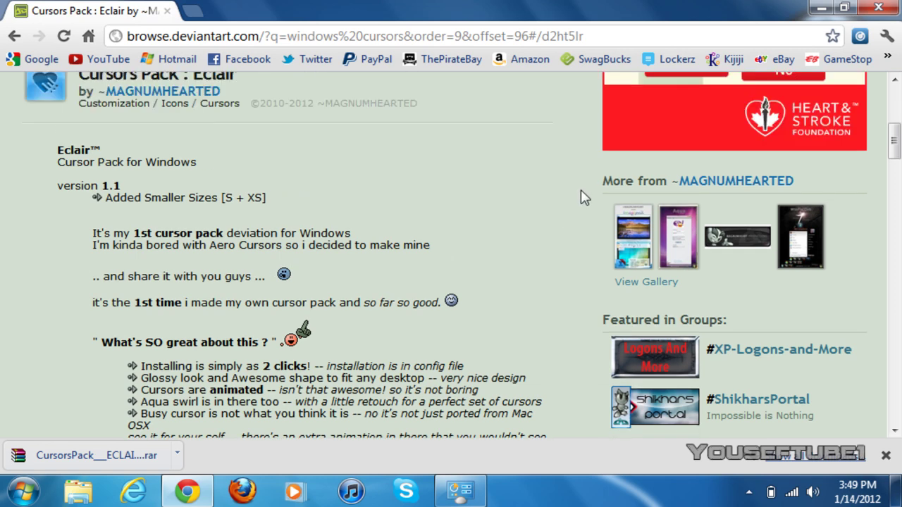
scroll(582, 197, "up", 1)
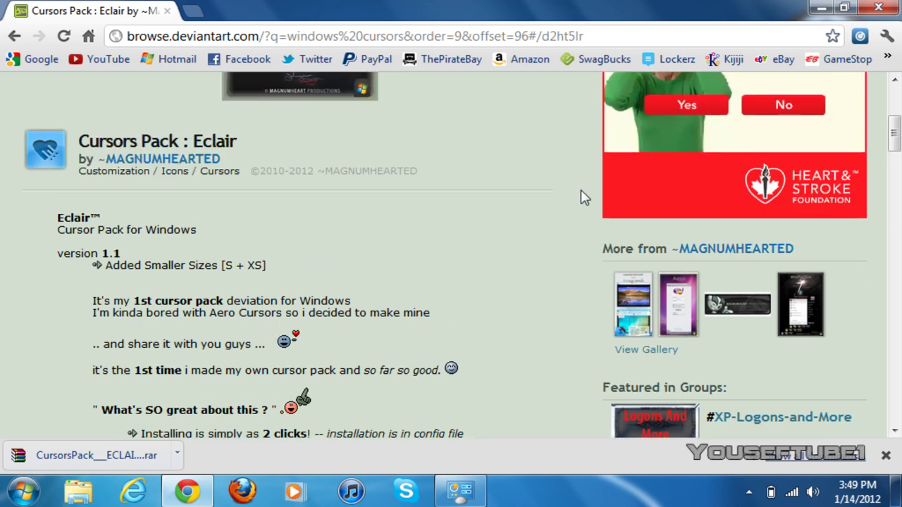
scroll(582, 196, "up", 1)
scroll(583, 197, "up", 3)
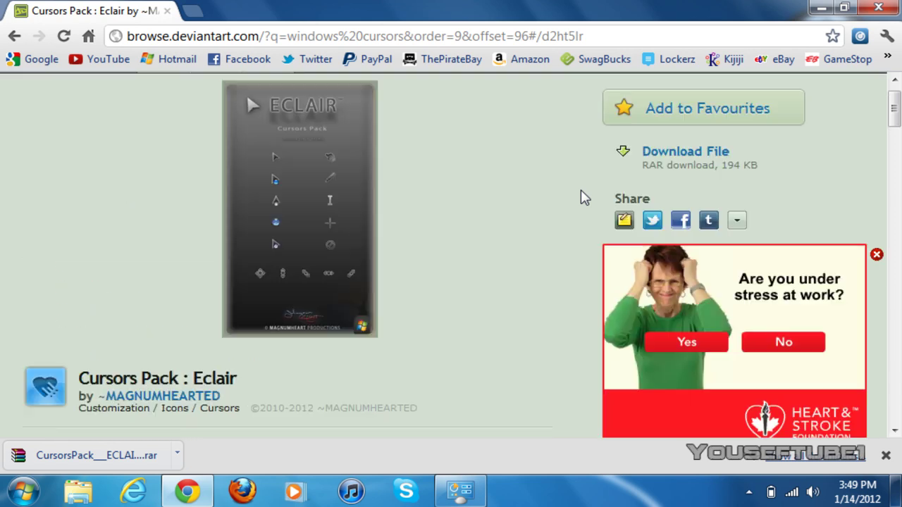
Open the downloaded Eclair RAR in WinRAR and extract its contents to the Desktop
left_click(113, 457)
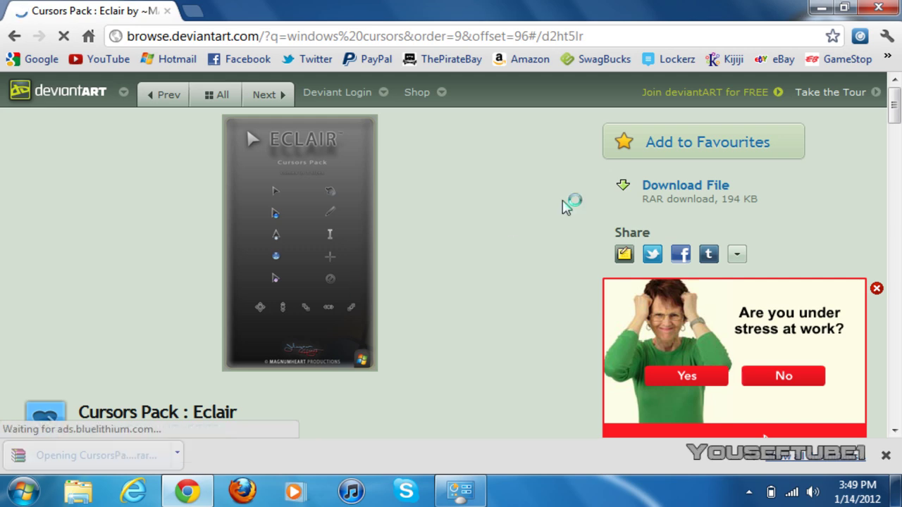
left_click(821, 8)
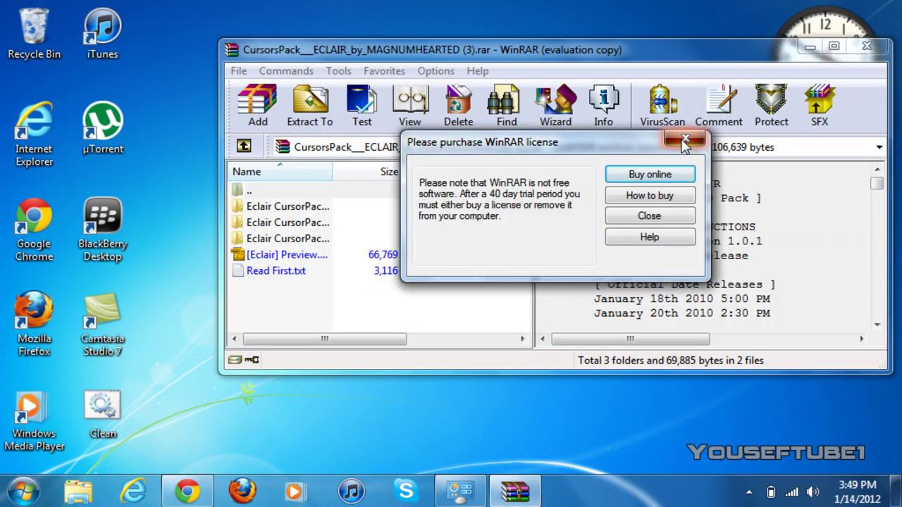
left_click(684, 143)
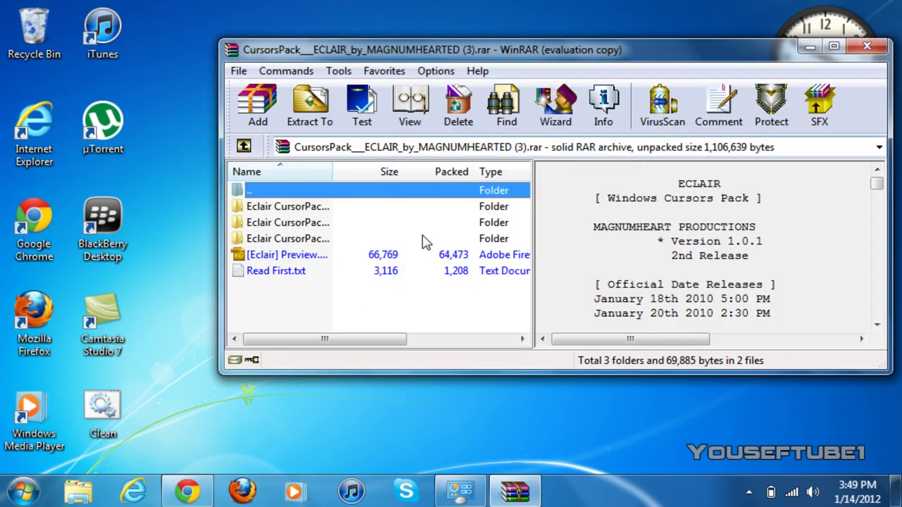
left_click(313, 113)
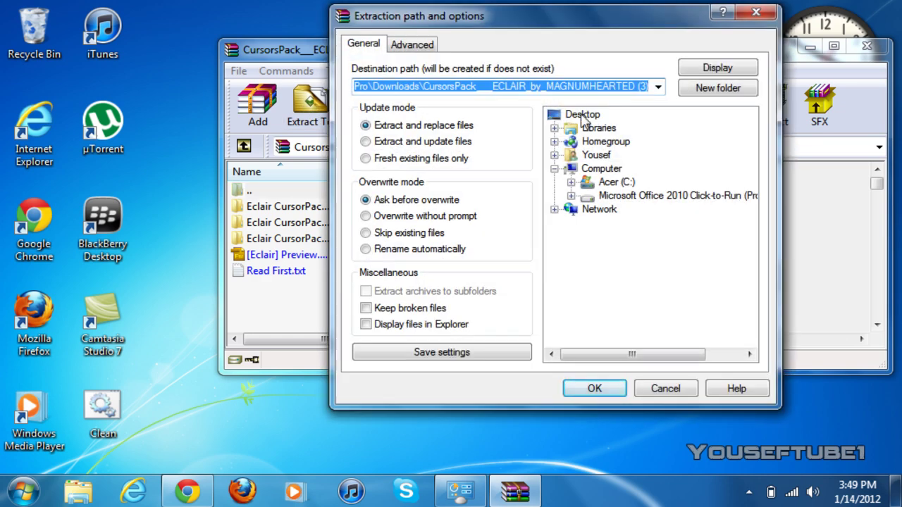
left_click(582, 114)
left_click(586, 390)
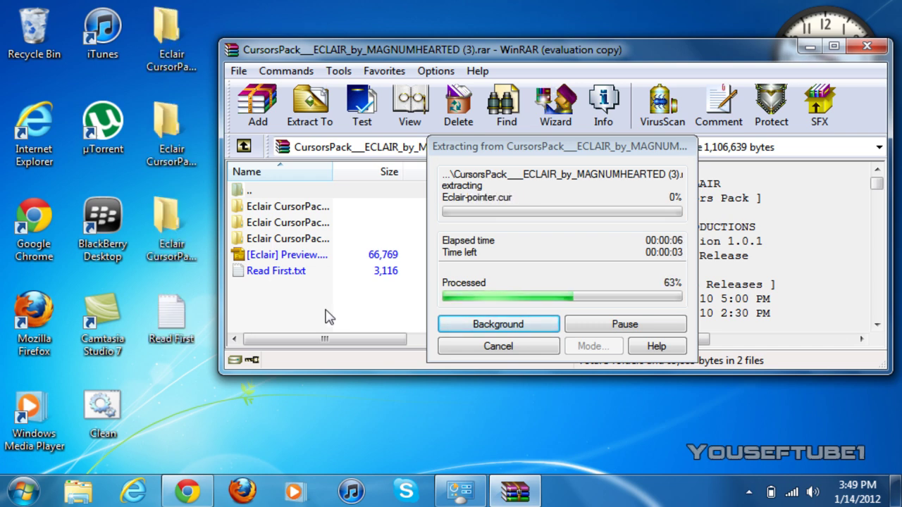
Close WinRAR and open the Eclair CursorPack [Original] folder from the desktop
left_click(867, 47)
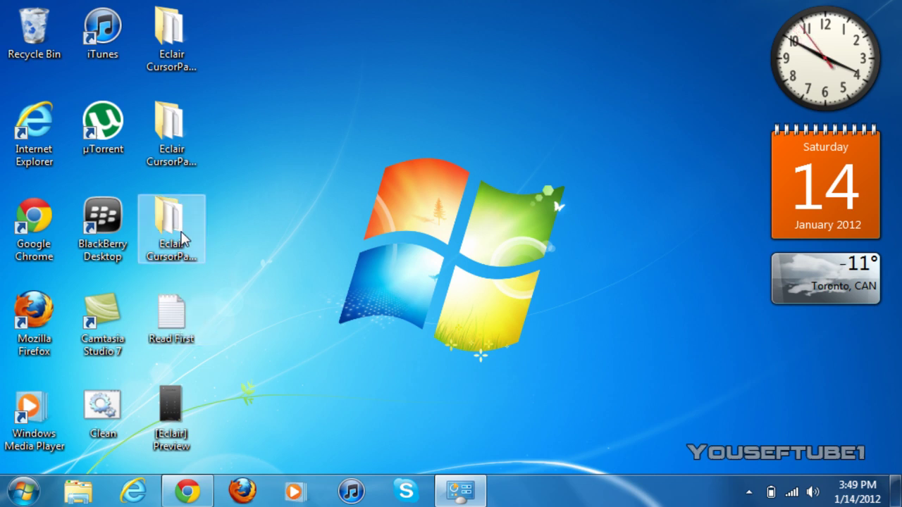
left_click(185, 236)
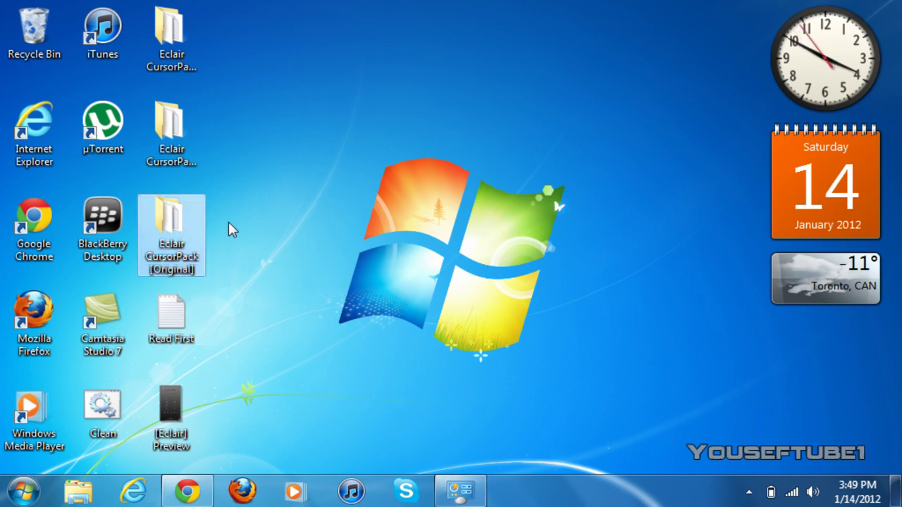
double_click(185, 225)
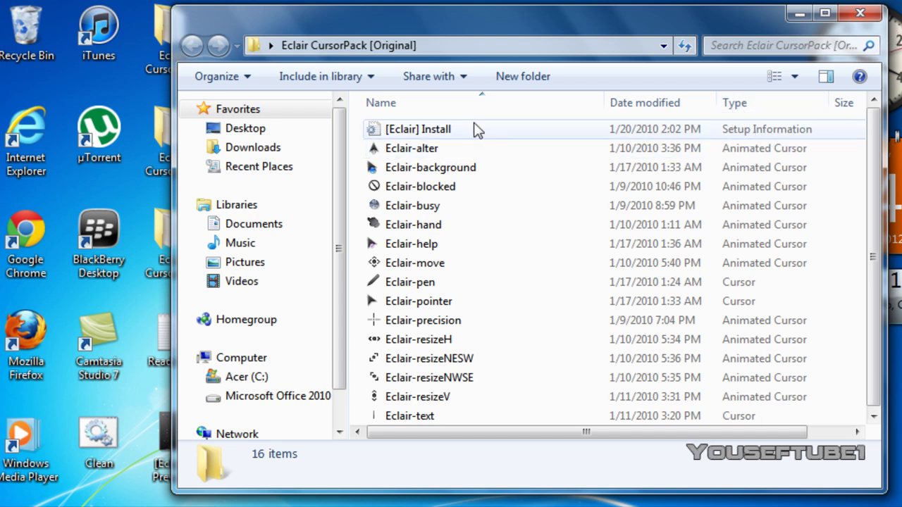
mouse_move(419, 129)
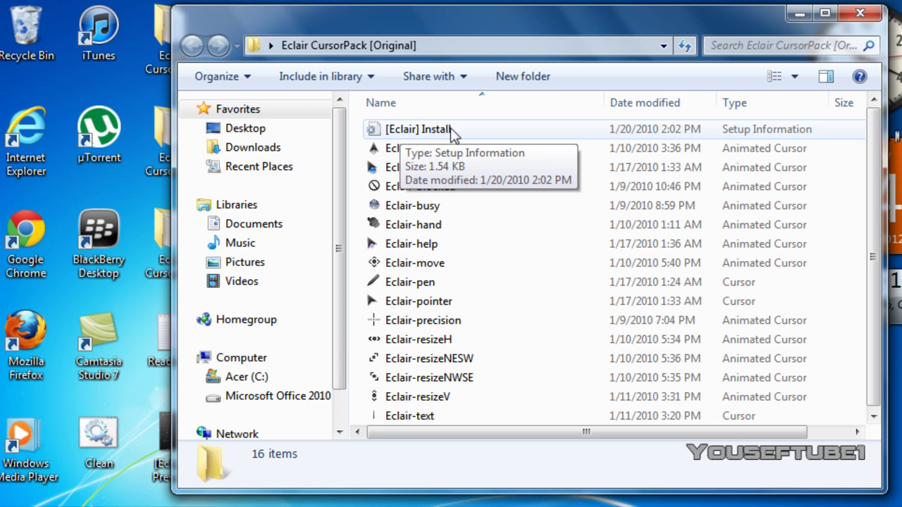
Install the cursors via the [Eclair] Install file's context menu, then close the folder window
left_click(453, 130)
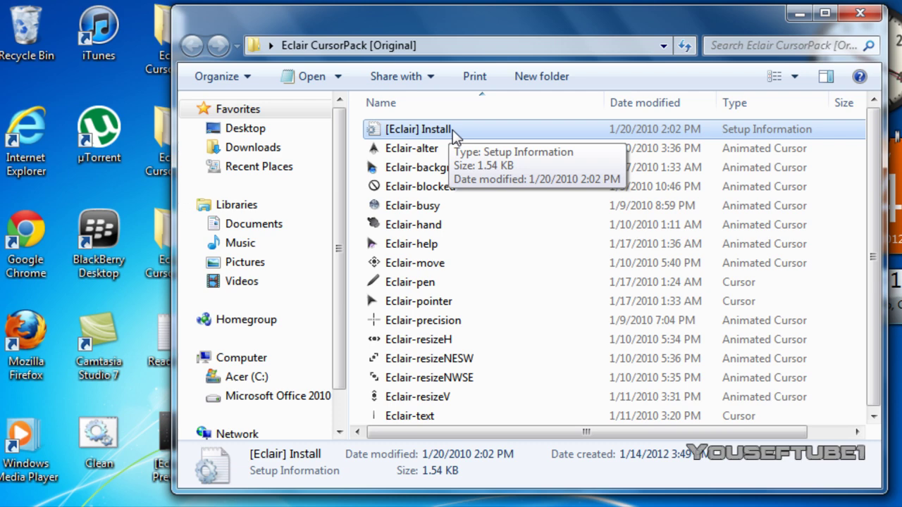
right_click(453, 130)
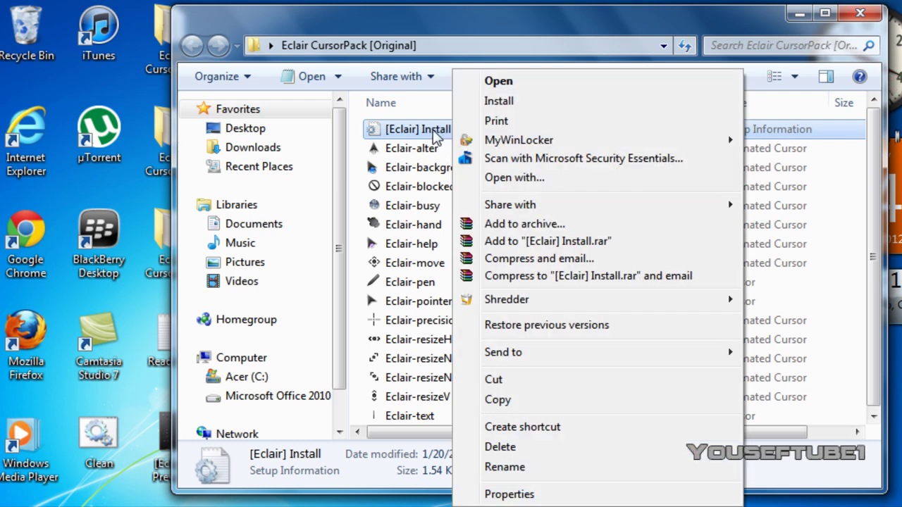
left_click(499, 103)
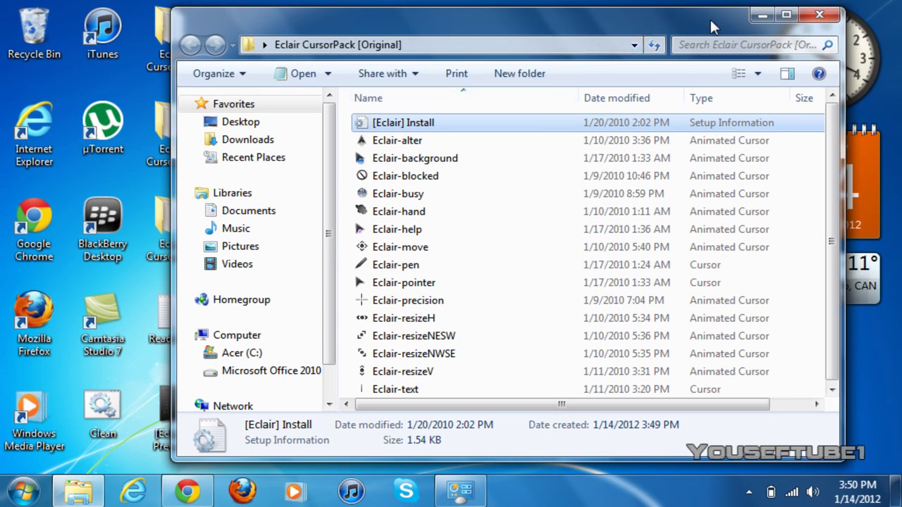
left_click(818, 15)
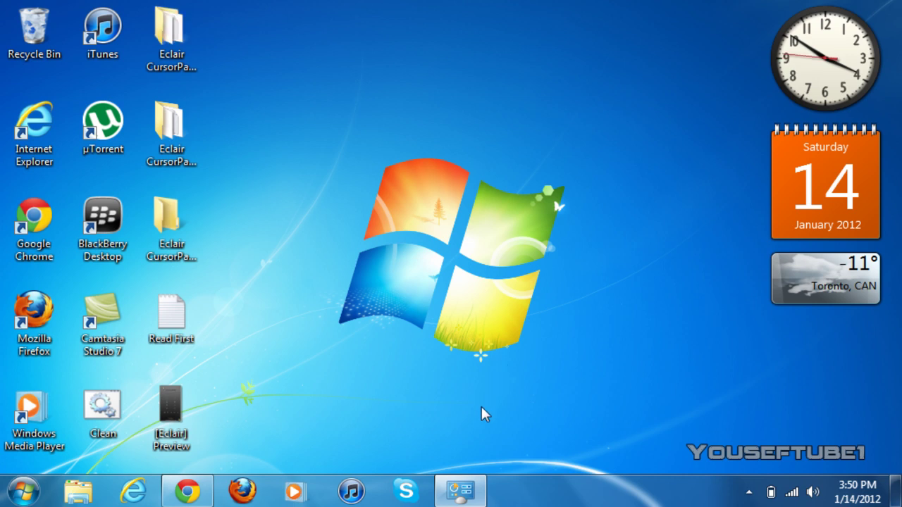
Open Mouse Properties from Control Panel's Hardware and Sound and show the Pointers tab
left_click(461, 492)
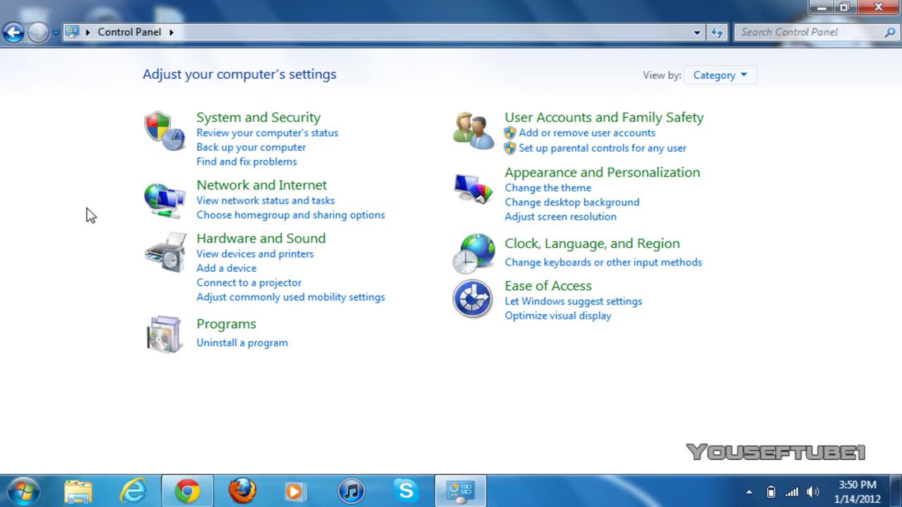
left_click(289, 242)
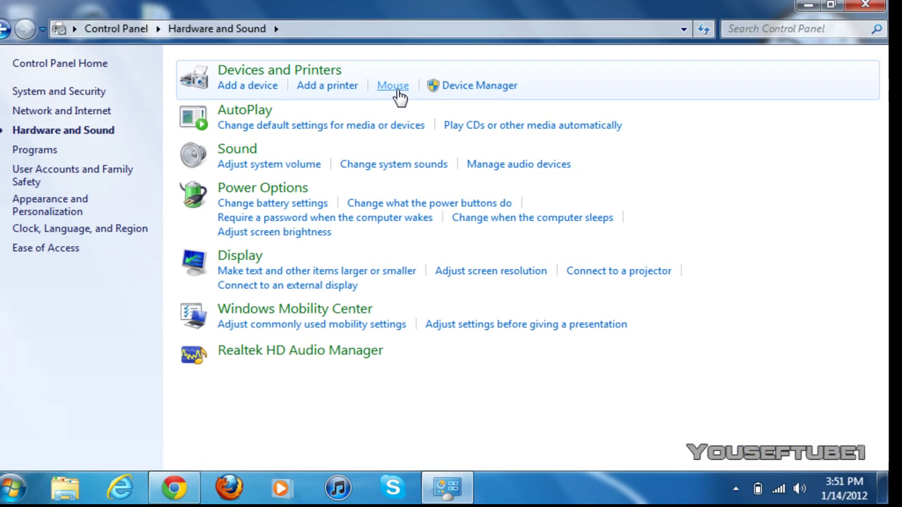
left_click(623, 189)
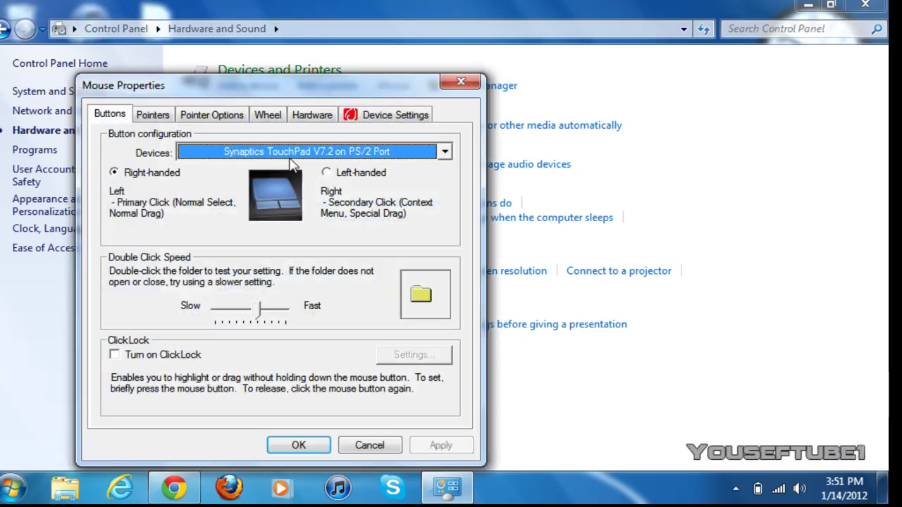
left_click_drag(319, 91, 405, 39)
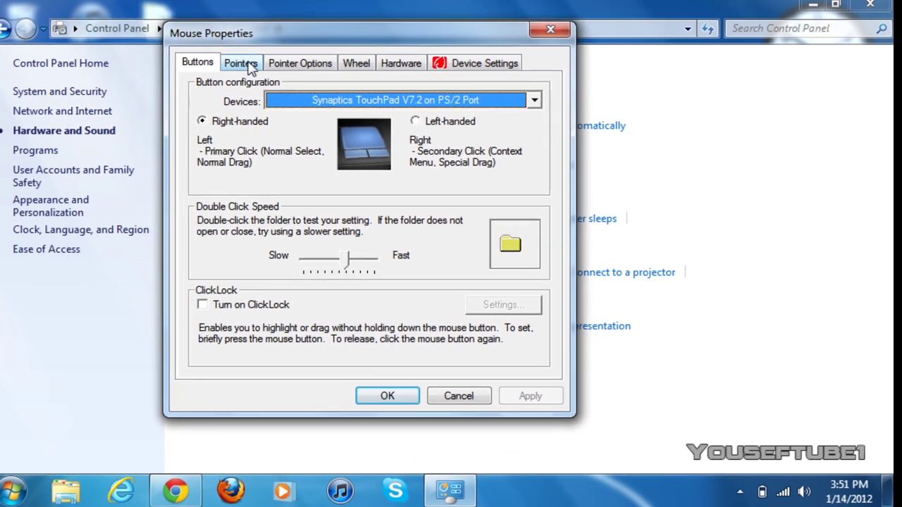
left_click(243, 63)
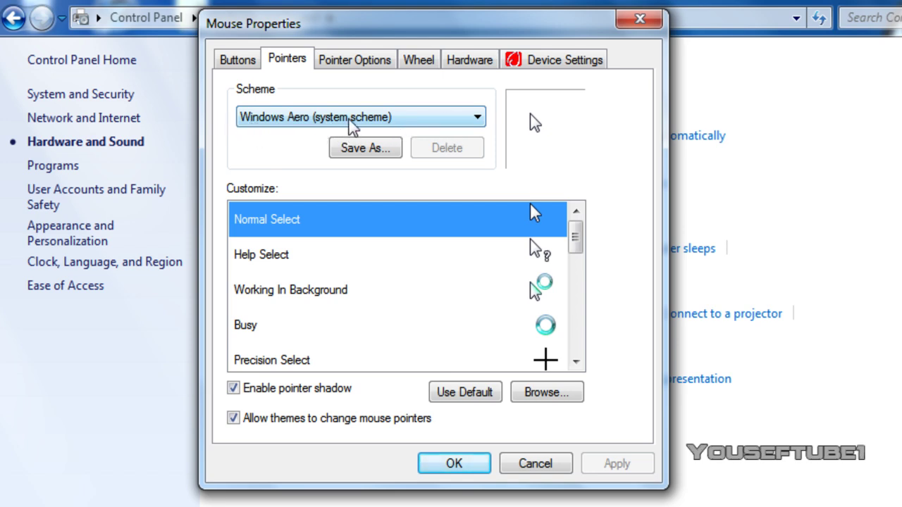
Select the Eclair pointer scheme, apply it with OK, and confirm replacing the existing scheme
left_click(449, 127)
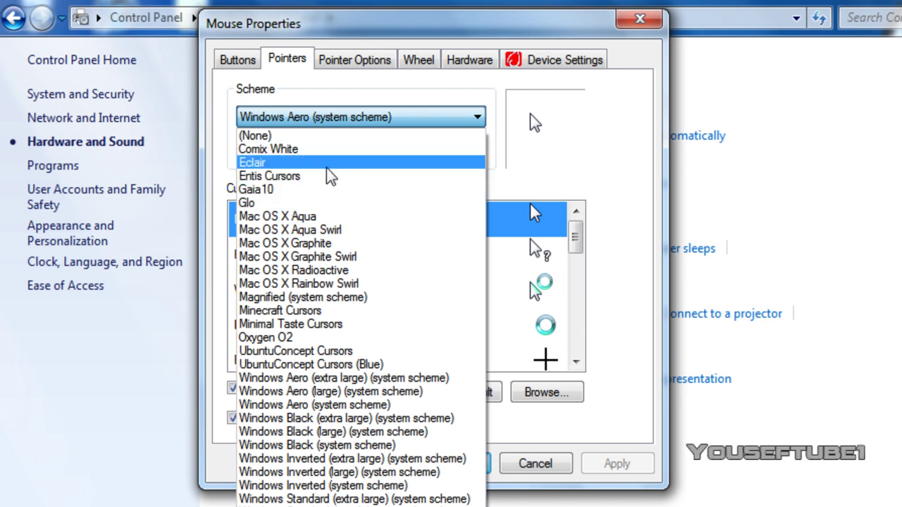
left_click(288, 163)
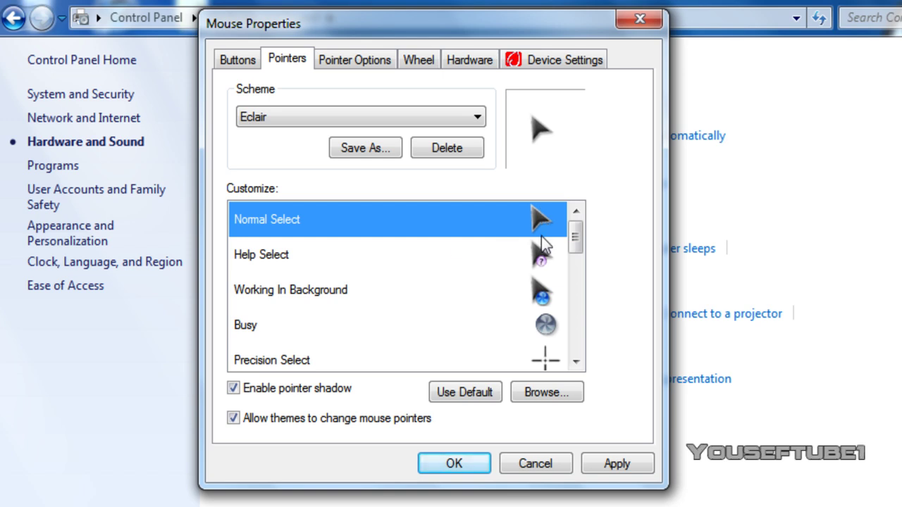
left_click(454, 462)
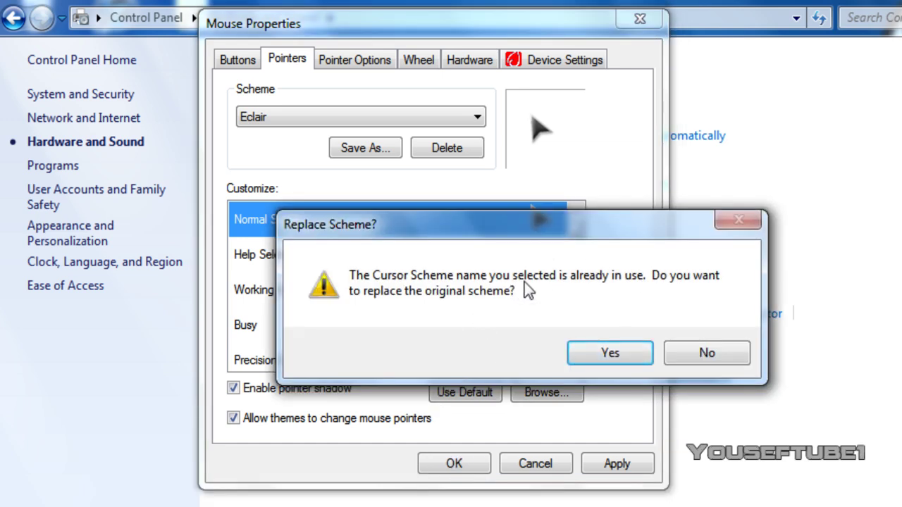
left_click(610, 358)
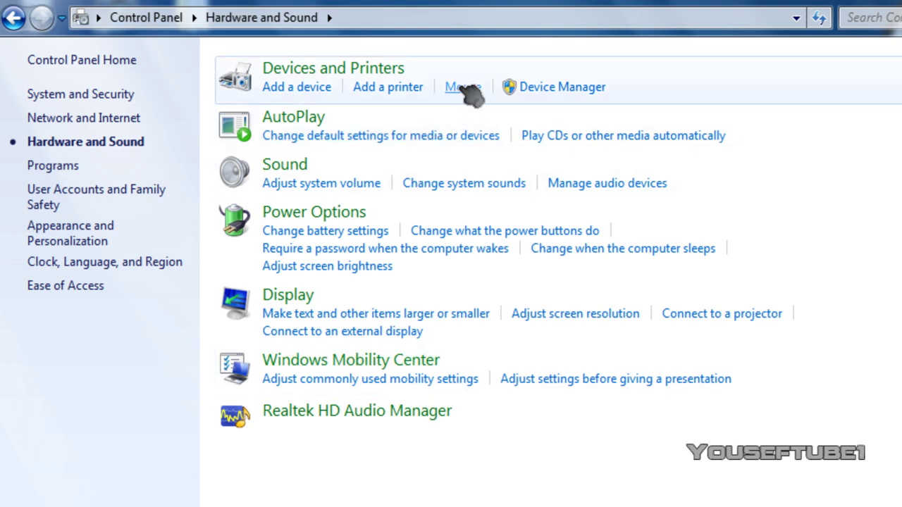
Switch the pointer scheme back to Windows Aero (system scheme) and minimize Control Panel
left_click(465, 87)
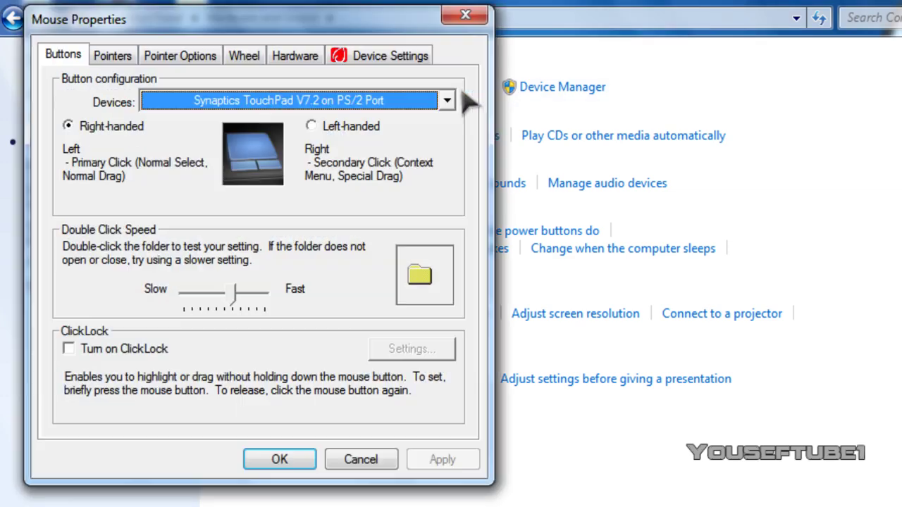
left_click(116, 60)
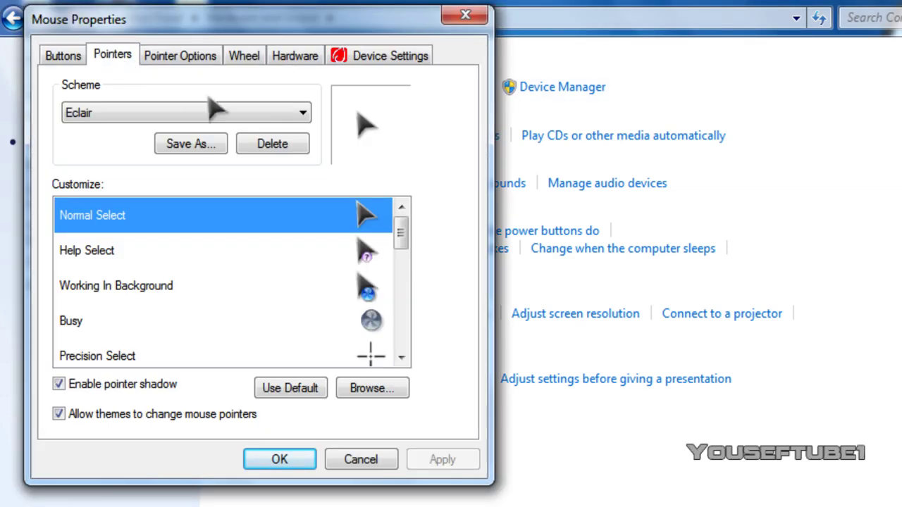
left_click(241, 116)
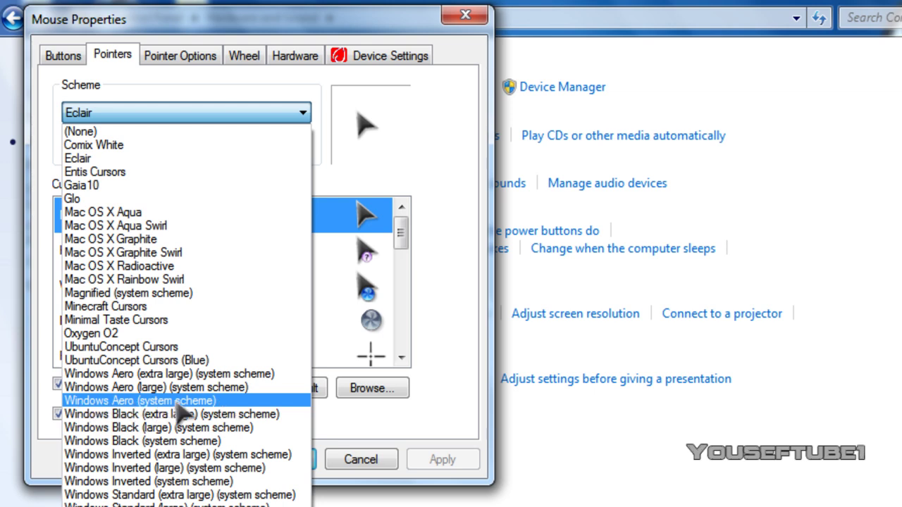
left_click(179, 402)
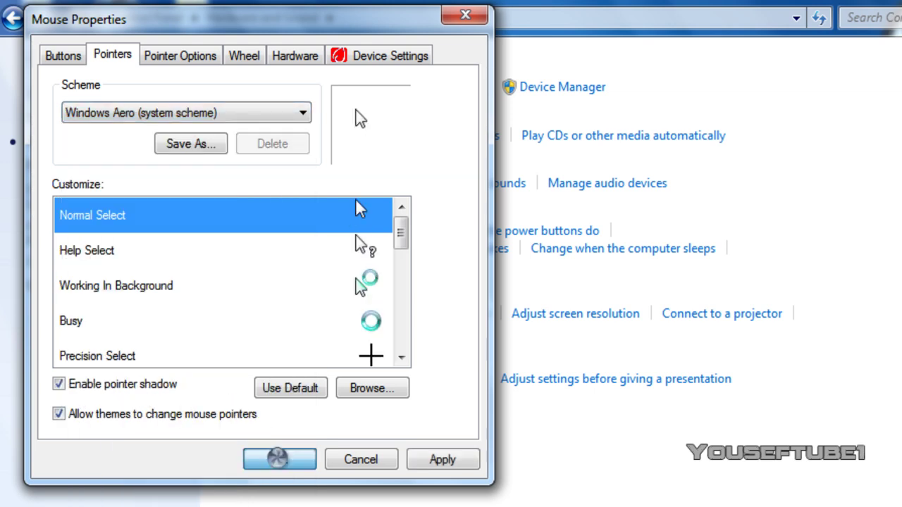
left_click(275, 460)
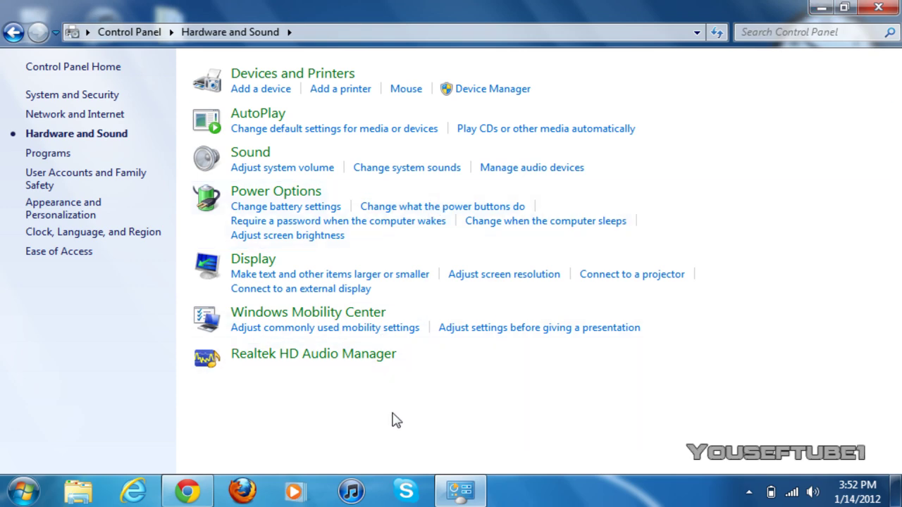
left_click(822, 7)
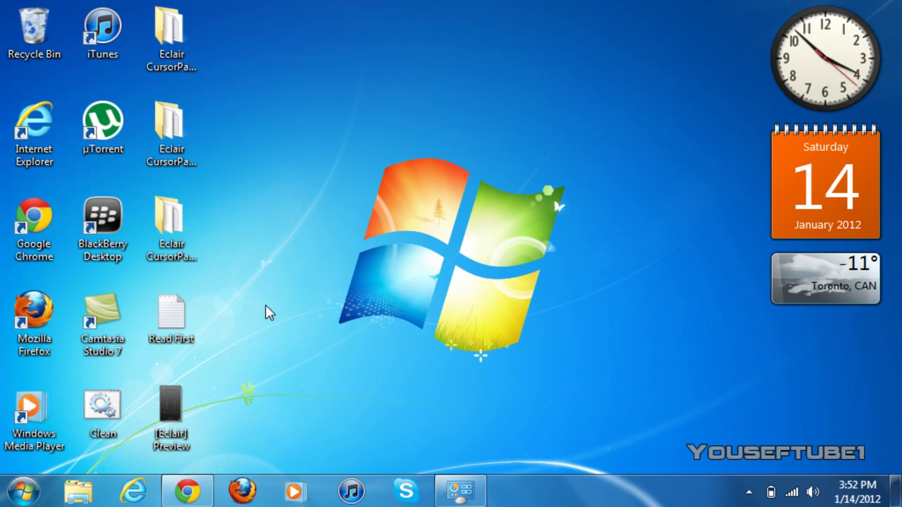